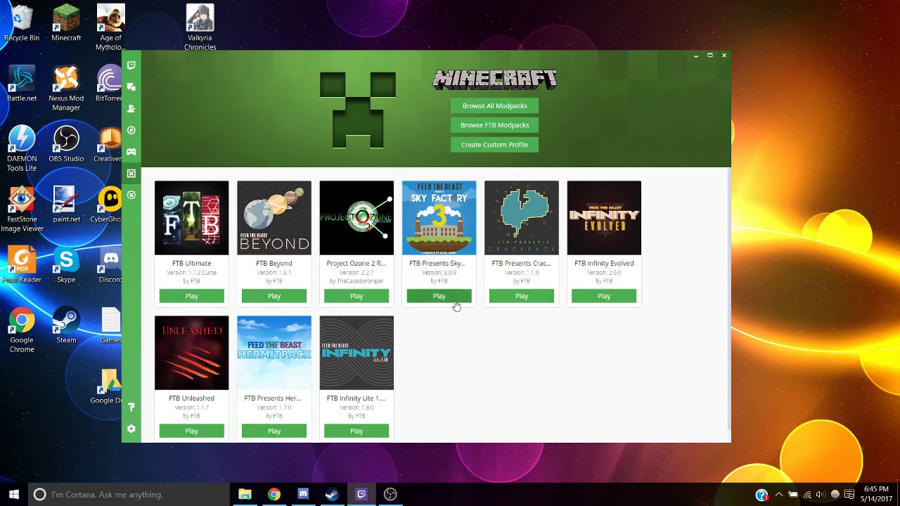
Launch SkyFactory 3 from Twitch via the Minecraft Launcher and open its Server Files page.
{"action": "left_click", "coordinate": [456, 298]}
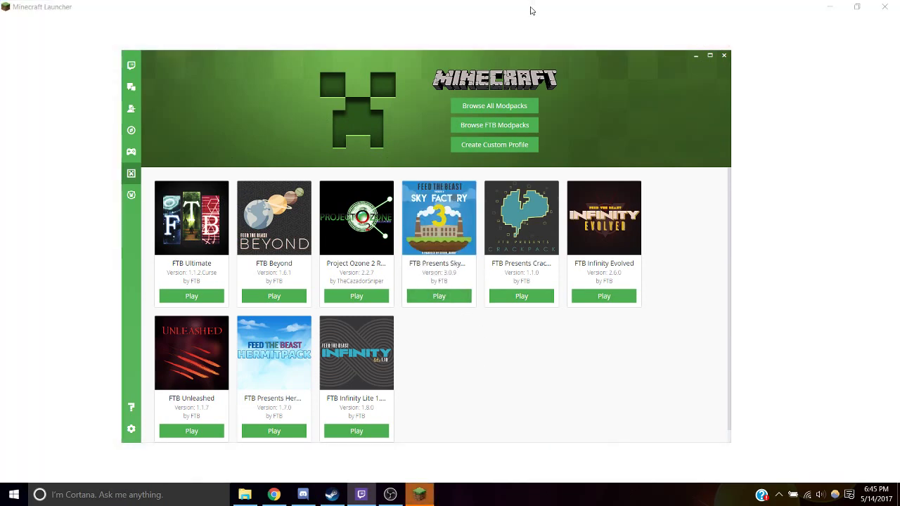
{"action": "left_click", "coordinate": [530, 10]}
{"action": "left_click", "coordinate": [393, 440]}
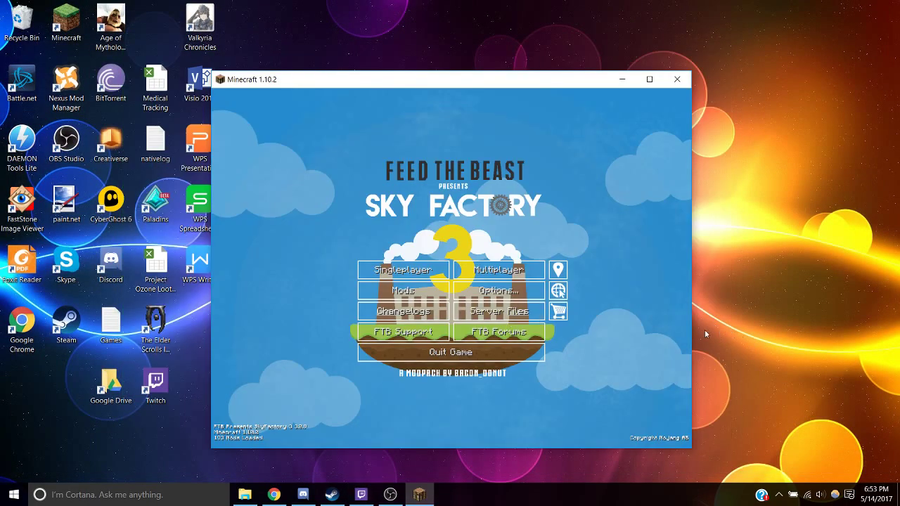
{"action": "left_click", "coordinate": [500, 310]}
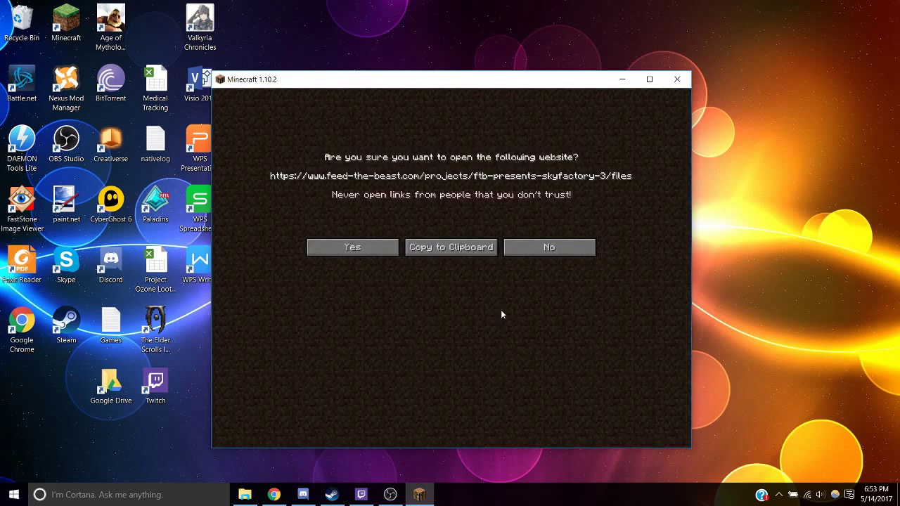
{"action": "left_click", "coordinate": [350, 247]}
Download the Apr 17, 2017 Minecraft 1.10 server pack zip from the Overview page.
{"action": "scroll", "coordinate": [425, 239], "scroll_direction": "down", "scroll_amount": 3}
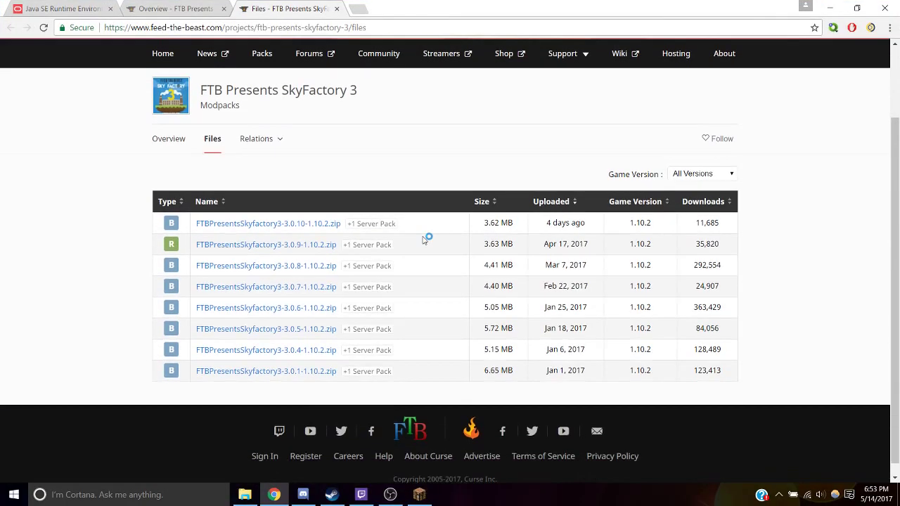
{"action": "left_click", "coordinate": [166, 128]}
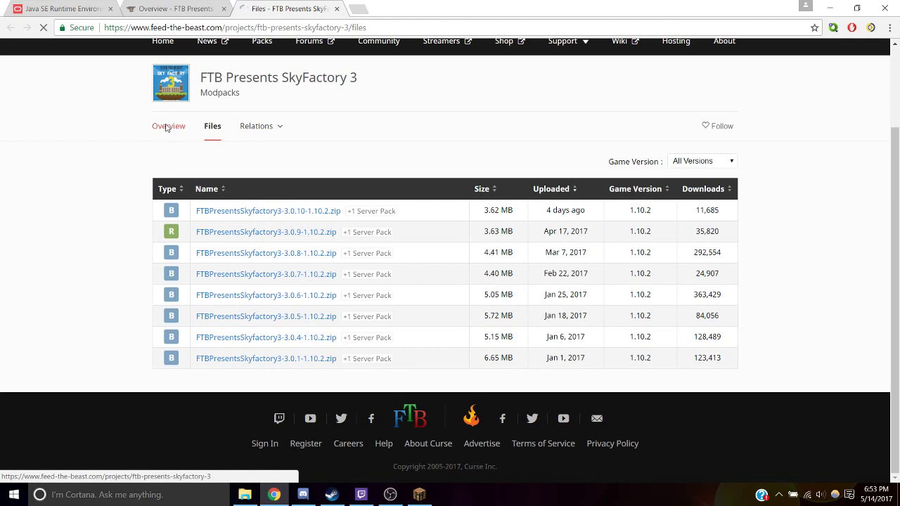
{"action": "scroll", "coordinate": [406, 192], "scroll_direction": "down", "scroll_amount": 5}
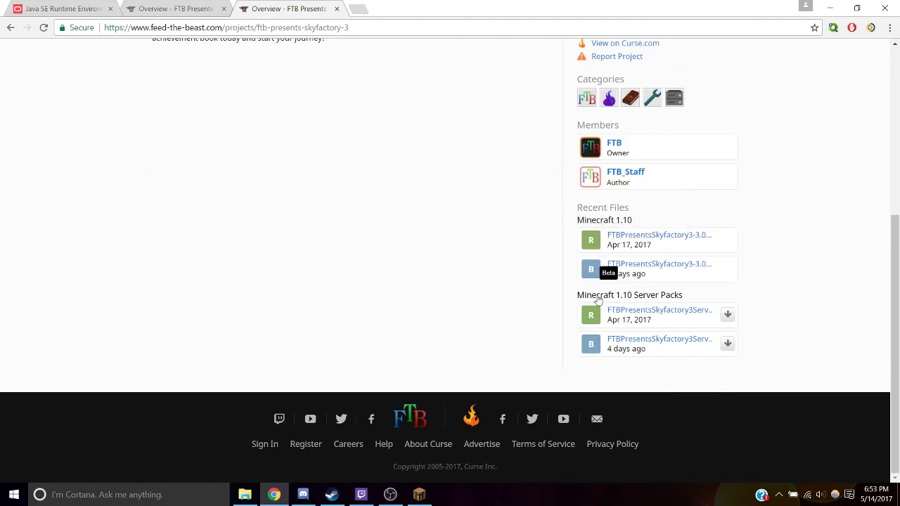
{"action": "left_click_drag", "start_coordinate": [577, 298], "coordinate": [693, 299]}
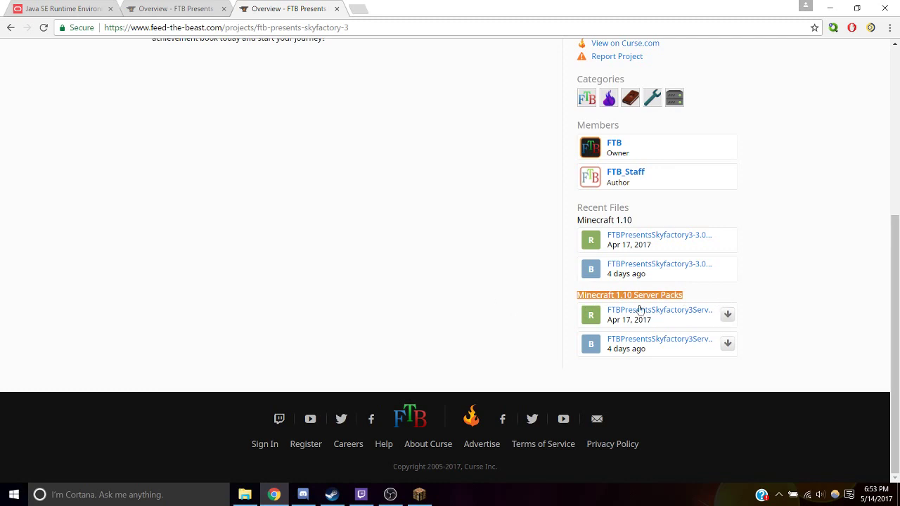
{"action": "left_click", "coordinate": [729, 317]}
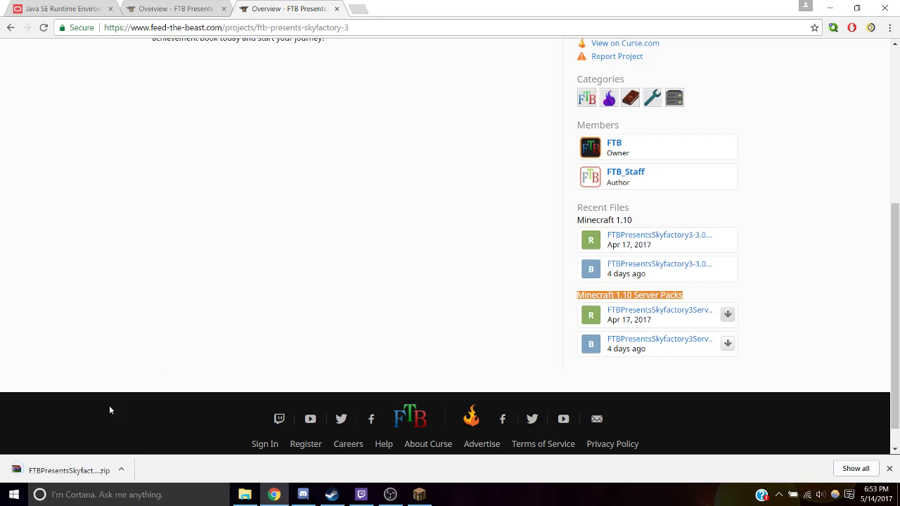
Open the downloaded server pack zip in WinRAR and dismiss the licence reminder.
{"action": "left_click", "coordinate": [44, 479]}
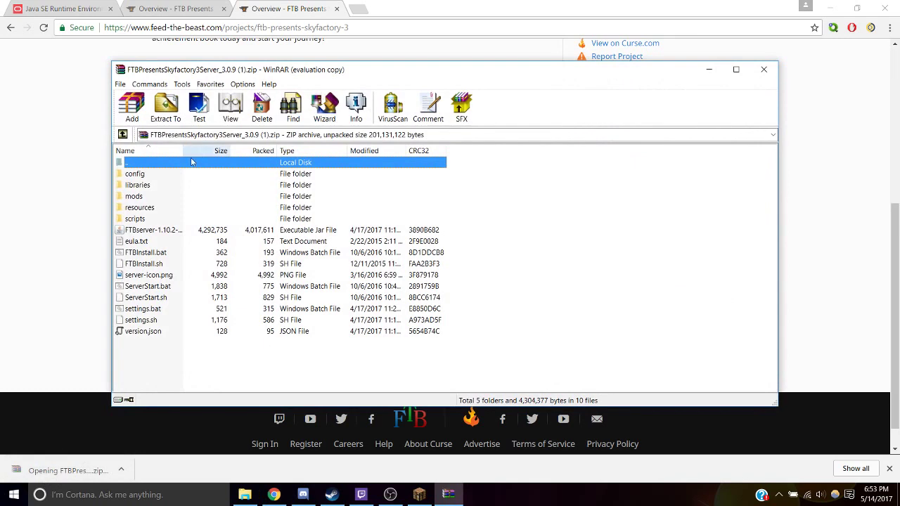
{"action": "left_click", "coordinate": [156, 331], "text": "shift"}
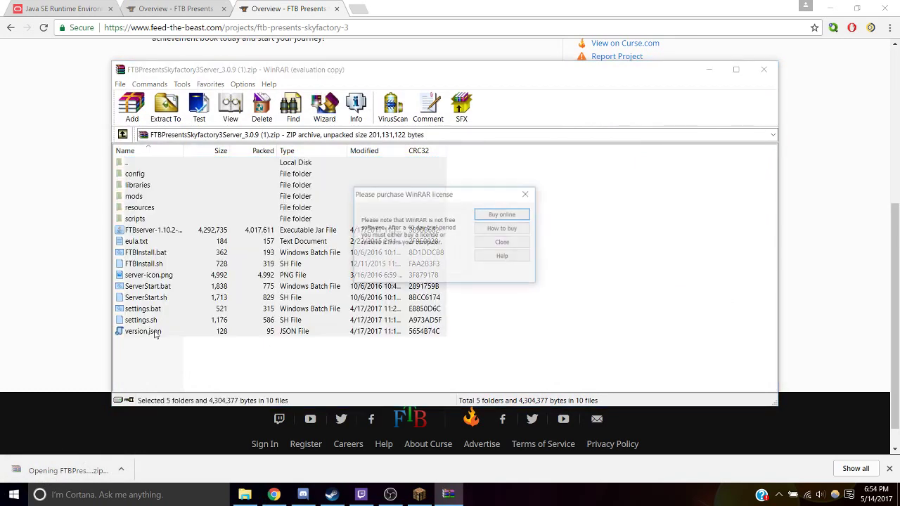
{"action": "left_click", "coordinate": [518, 239]}
{"action": "left_click", "coordinate": [253, 360]}
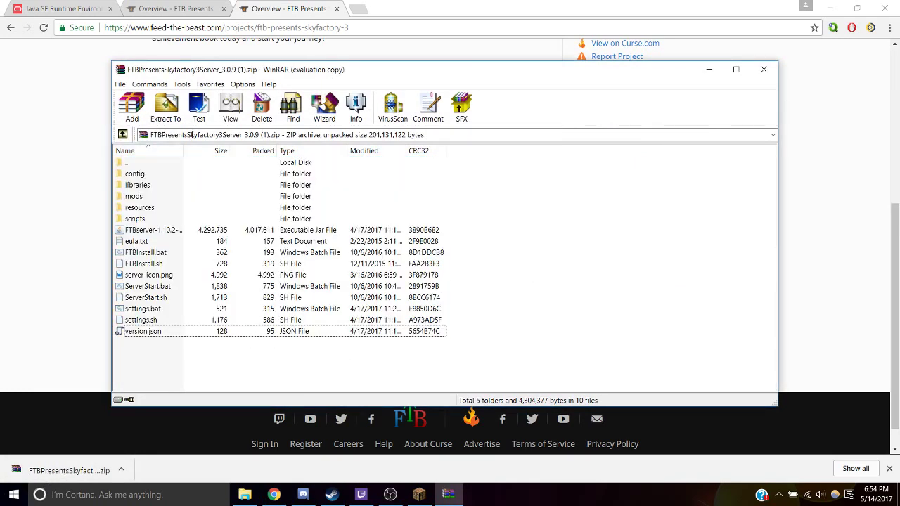
Extract the pack into a new Desktop folder FTBPresentsSkyfactory3Server_3.0.9 (1), then minimize the windows.
{"action": "left_click", "coordinate": [162, 103]}
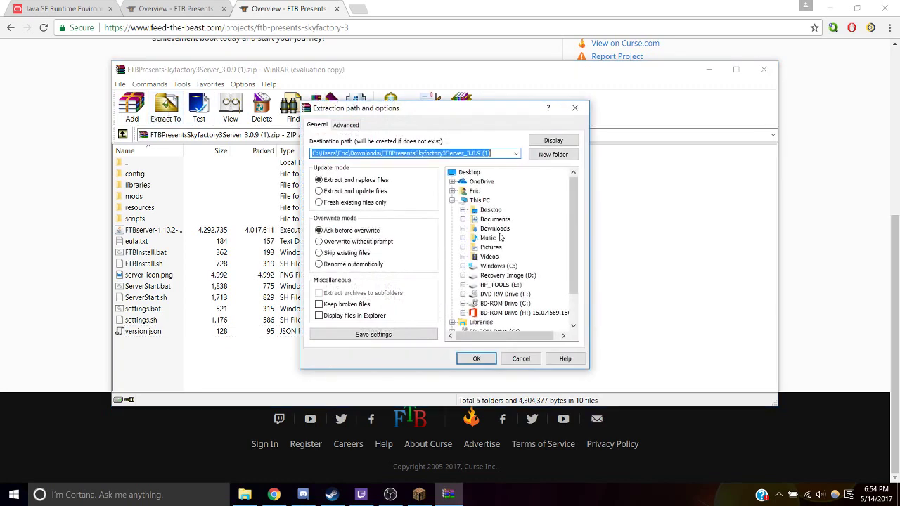
{"action": "left_click", "coordinate": [496, 211]}
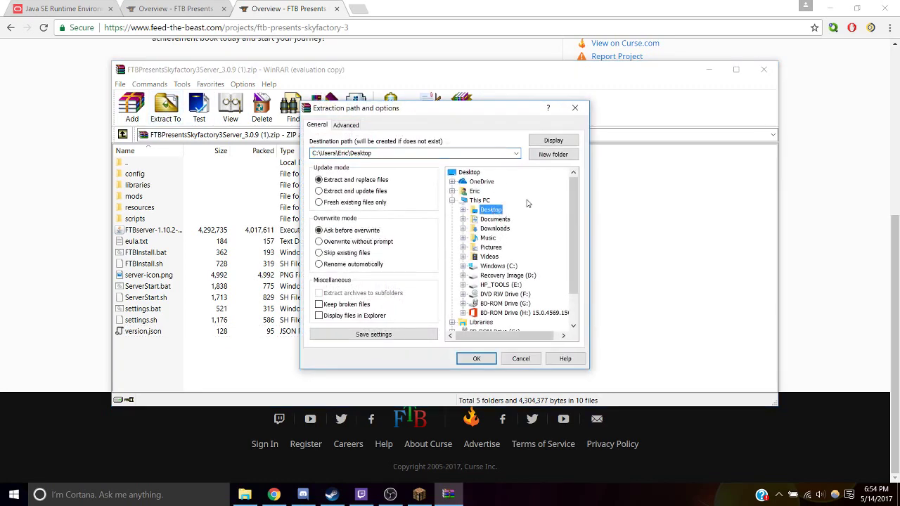
{"action": "left_click", "coordinate": [554, 154]}
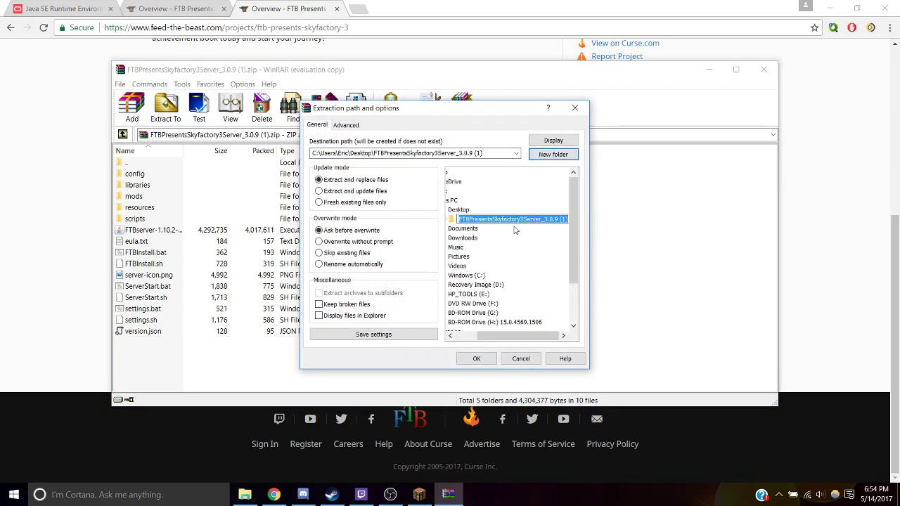
{"action": "left_click", "coordinate": [475, 359]}
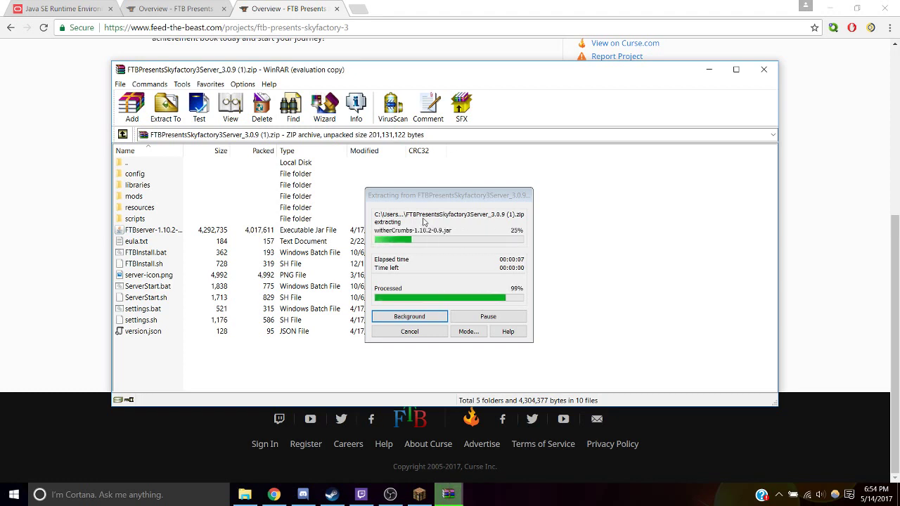
{"action": "left_click", "coordinate": [830, 8]}
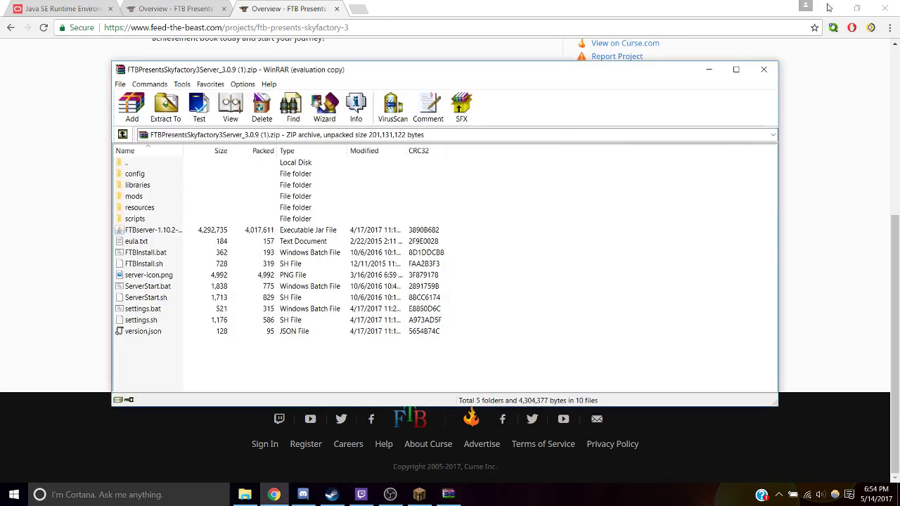
{"action": "left_click", "coordinate": [716, 73]}
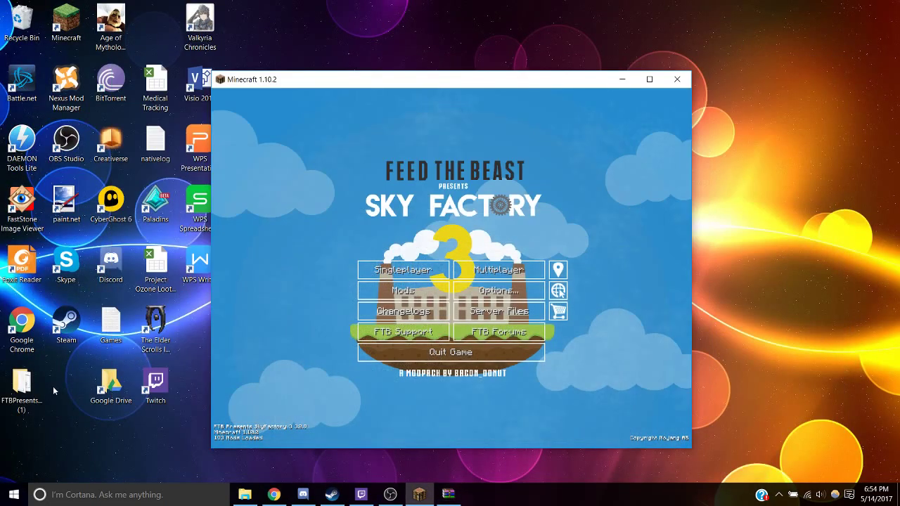
Run ServerStart.bat from the extracted folder, see the missing JVM error, and return to Chrome.
{"action": "left_click", "coordinate": [23, 389]}
{"action": "double_click", "coordinate": [24, 389]}
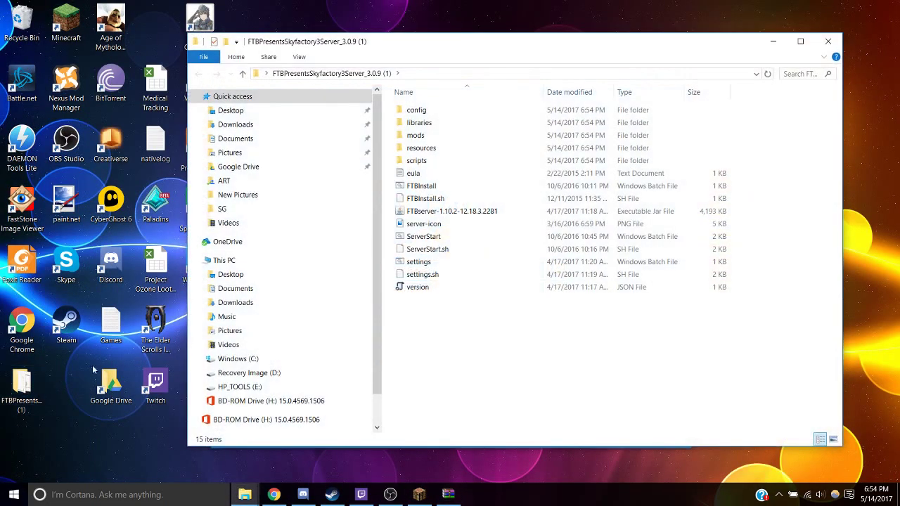
{"action": "double_click", "coordinate": [450, 236]}
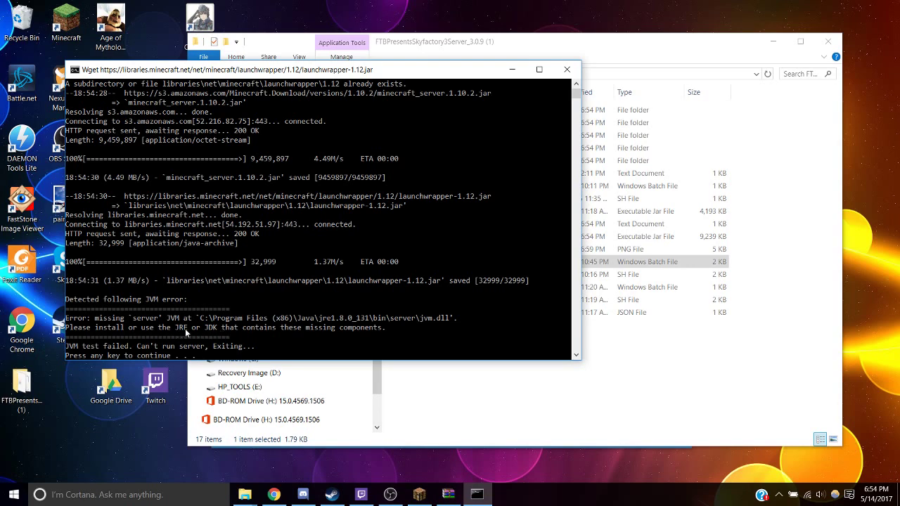
{"action": "left_click", "coordinate": [274, 495]}
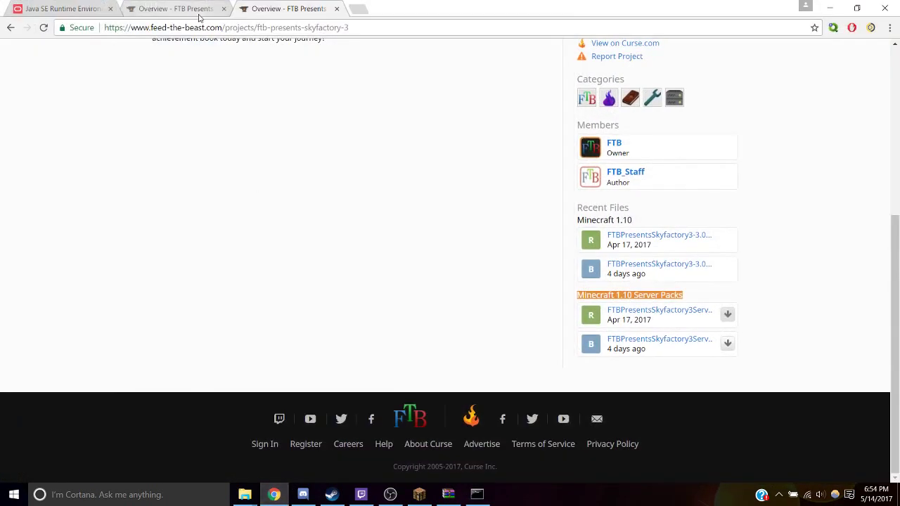
Accept the Oracle licence, download jre-8u131-windows-x64.exe, and launch the installer.
{"action": "left_click", "coordinate": [105, 7]}
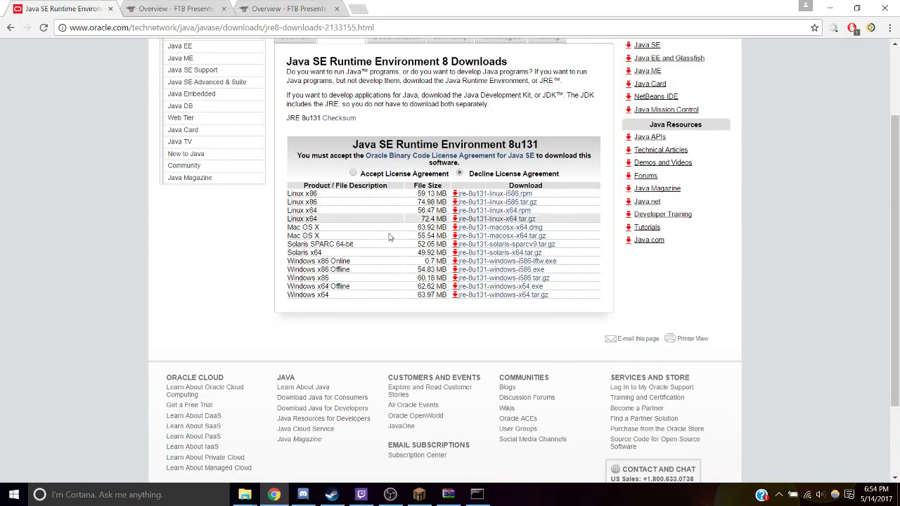
{"action": "left_click_drag", "start_coordinate": [288, 287], "coordinate": [356, 286]}
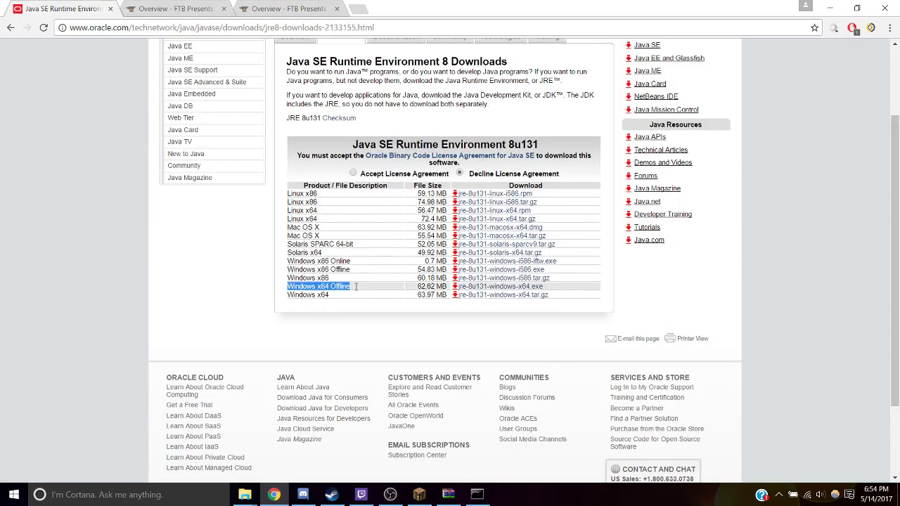
{"action": "left_click", "coordinate": [536, 292]}
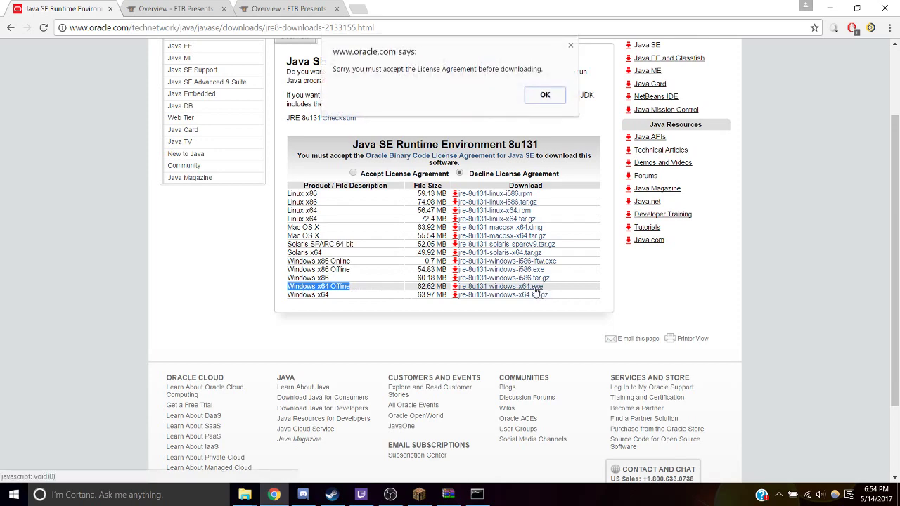
{"action": "left_click", "coordinate": [542, 96]}
{"action": "scroll", "coordinate": [495, 116], "scroll_direction": "up", "scroll_amount": 3}
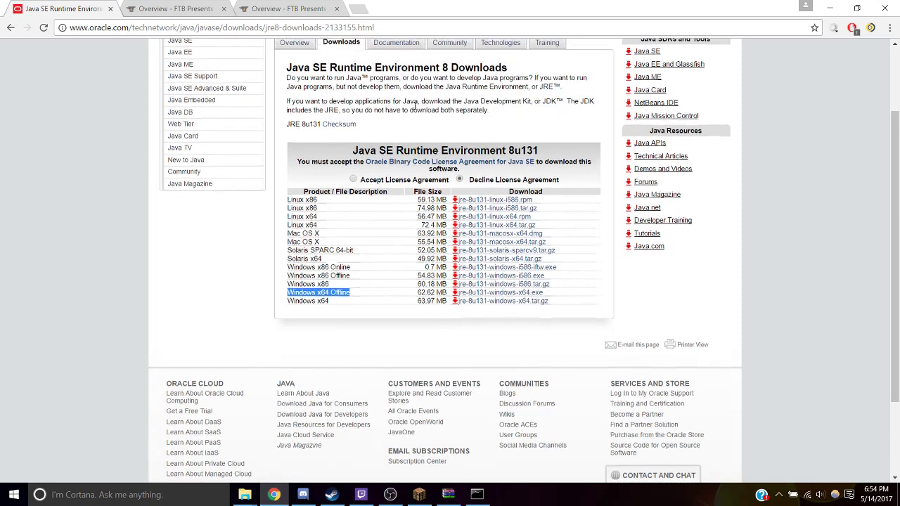
{"action": "left_click", "coordinate": [354, 261]}
{"action": "scroll", "coordinate": [421, 160], "scroll_direction": "down", "scroll_amount": 3}
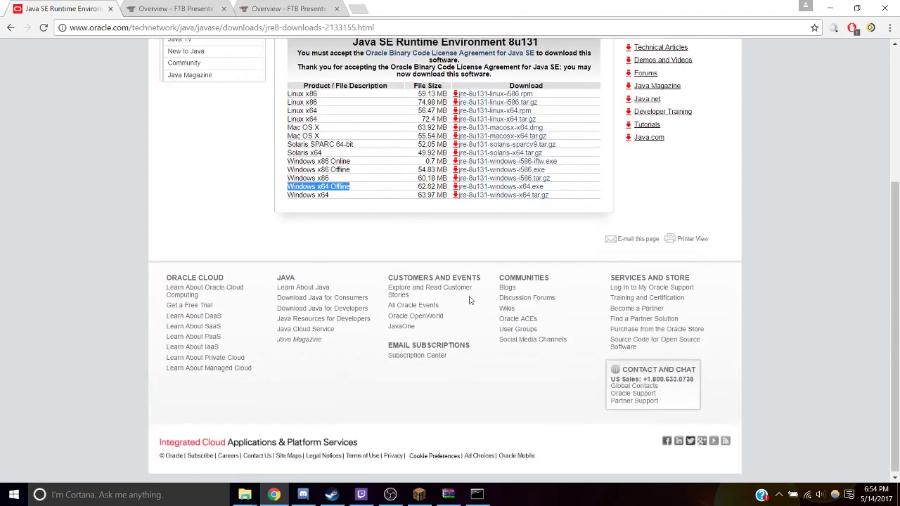
{"action": "left_click", "coordinate": [508, 189]}
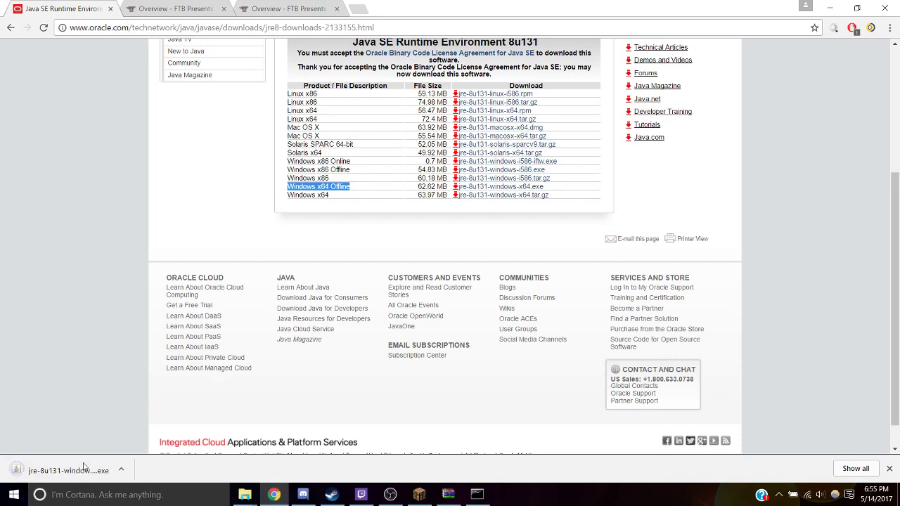
{"action": "left_click", "coordinate": [61, 474]}
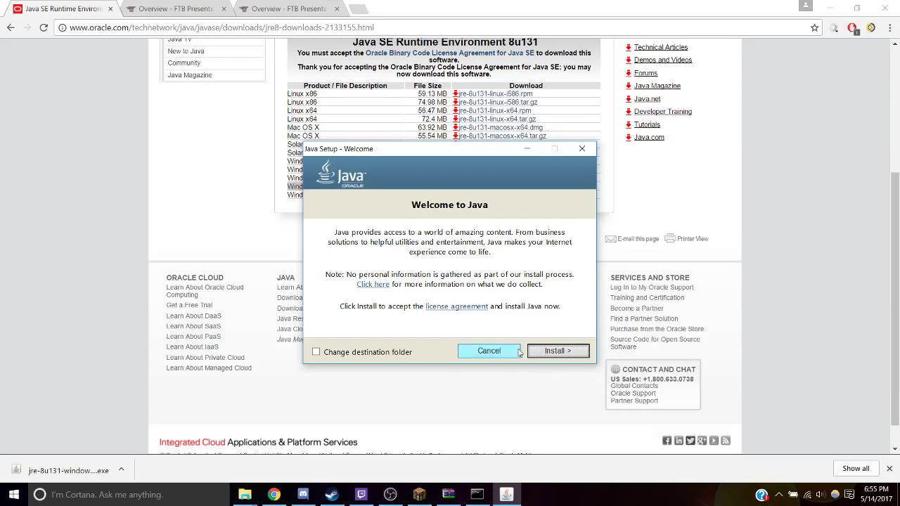
Install Java 8u131 from the Java Setup welcome dialog.
{"action": "left_click", "coordinate": [548, 352]}
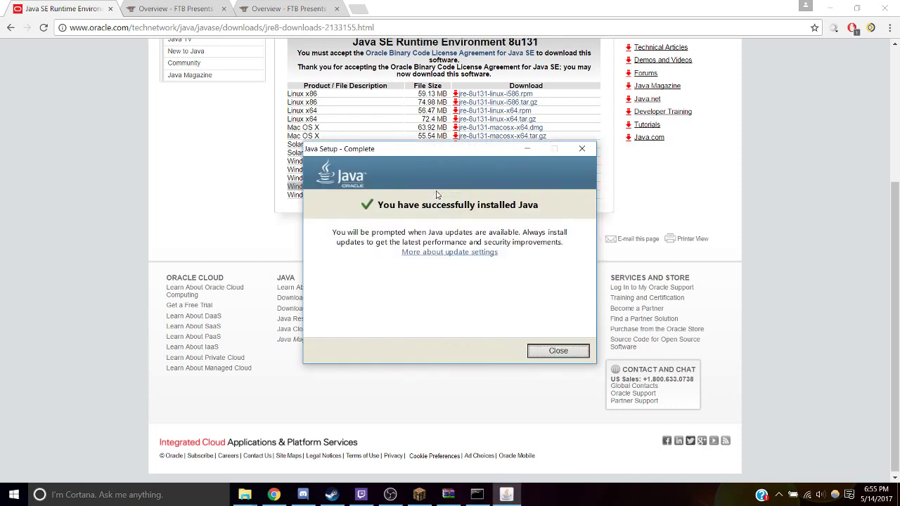
Close the Java installer and run ServerStart once from the server folder to generate the EULA.
{"action": "left_click", "coordinate": [572, 353]}
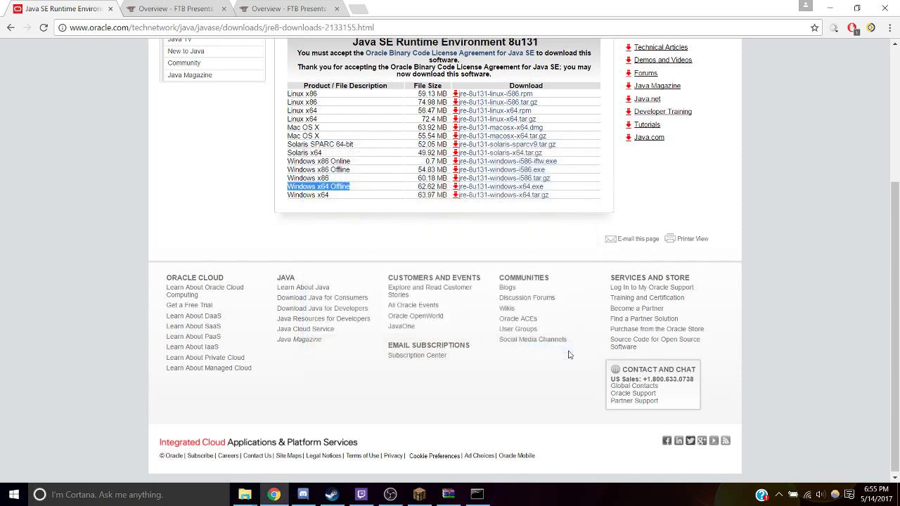
{"action": "left_click", "coordinate": [244, 494]}
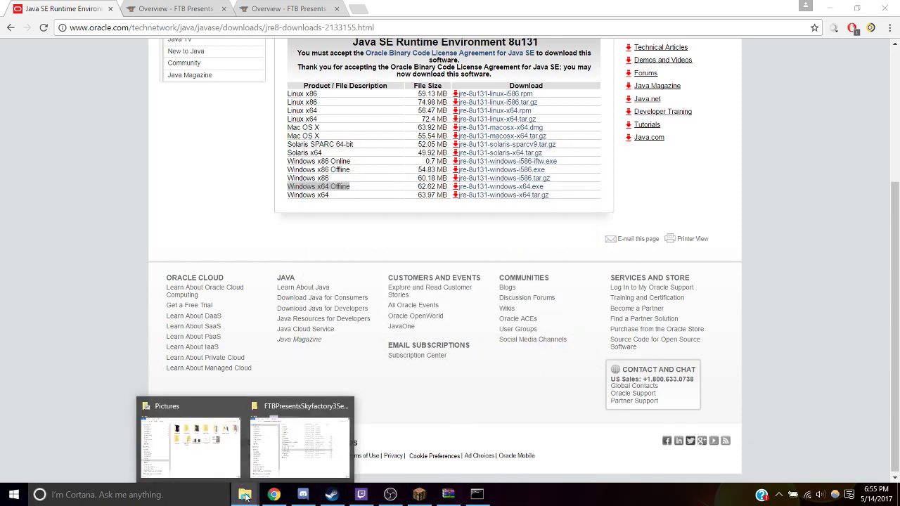
{"action": "left_click", "coordinate": [302, 457]}
{"action": "double_click", "coordinate": [439, 263]}
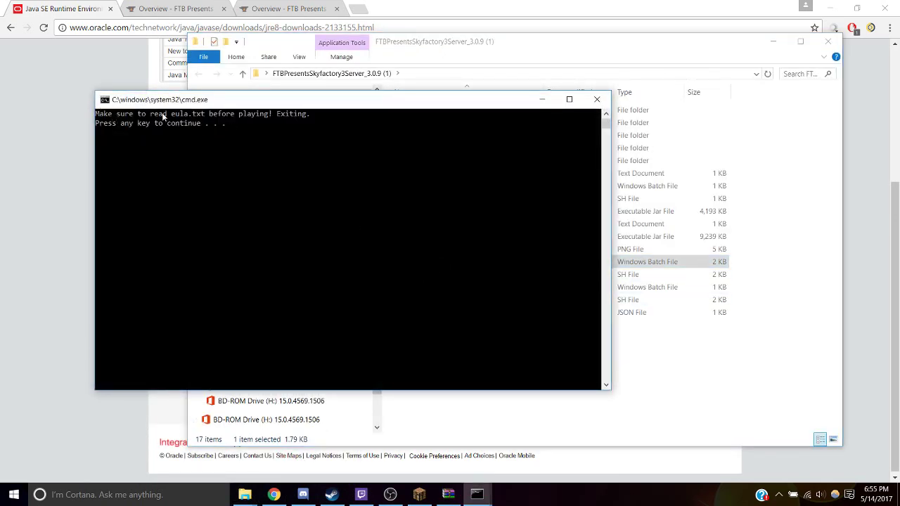
{"action": "left_click", "coordinate": [597, 99]}
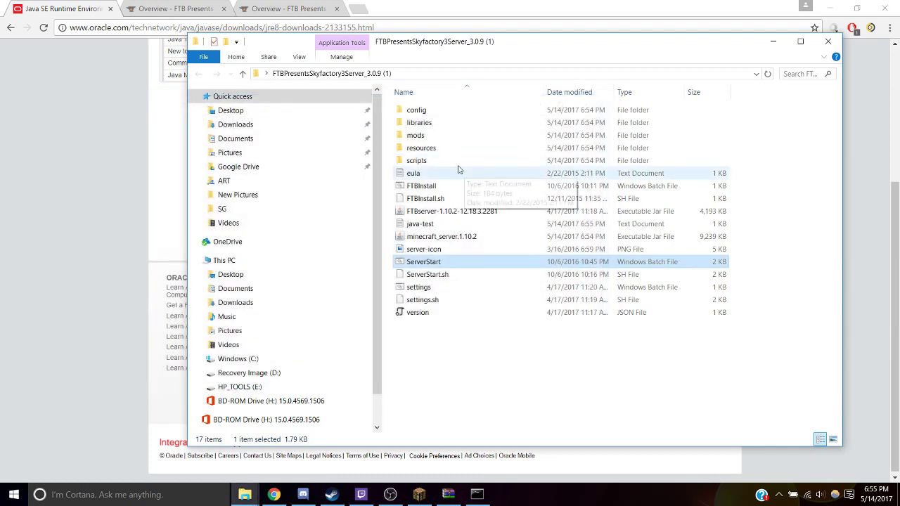
Change eula=false to eula=true in eula.txt, save it, and relaunch ServerStart.
{"action": "double_click", "coordinate": [441, 173]}
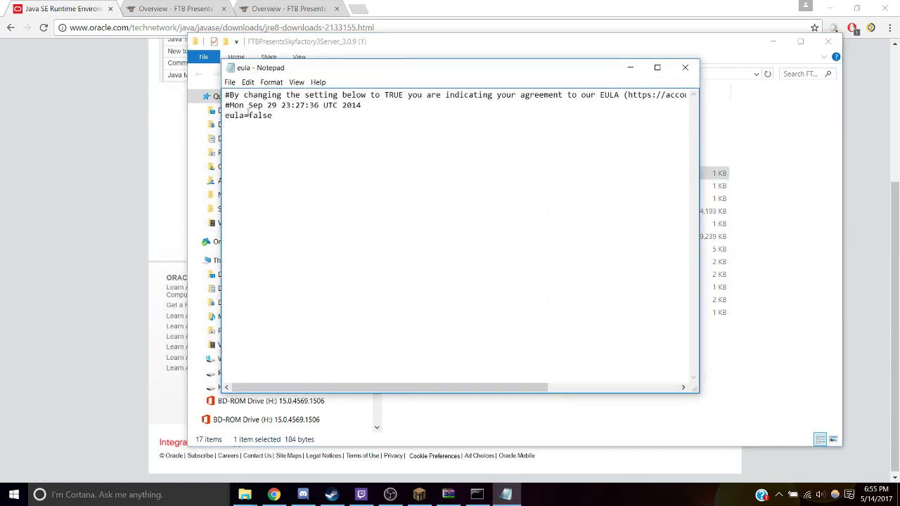
{"action": "left_click_drag", "start_coordinate": [248, 95], "coordinate": [432, 103]}
{"action": "left_click_drag", "start_coordinate": [248, 115], "coordinate": [340, 119]}
{"action": "type", "text": "tru"}
{"action": "left_click", "coordinate": [229, 83]}
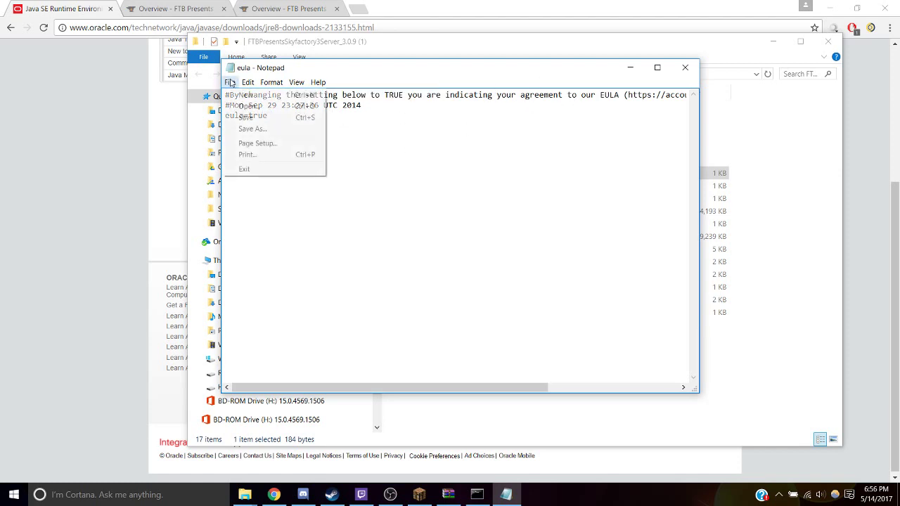
{"action": "left_click", "coordinate": [243, 117]}
{"action": "left_click", "coordinate": [685, 68]}
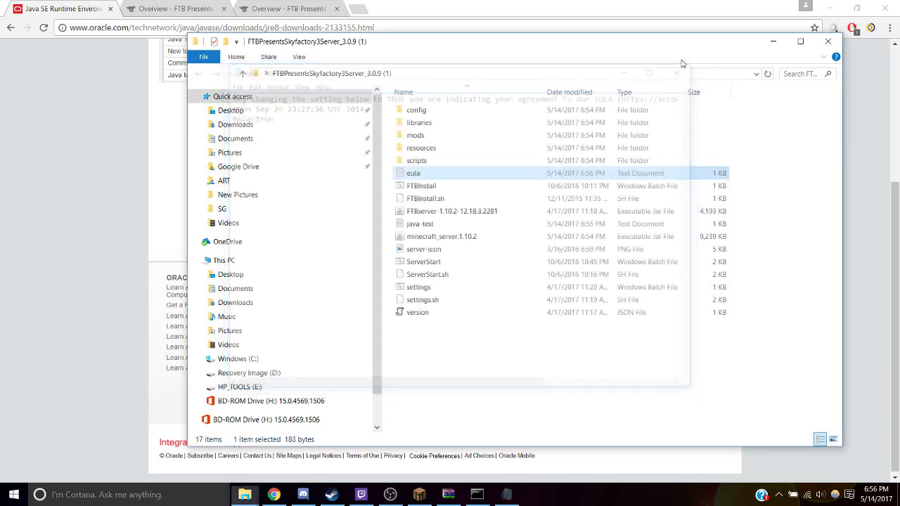
{"action": "left_click", "coordinate": [442, 262]}
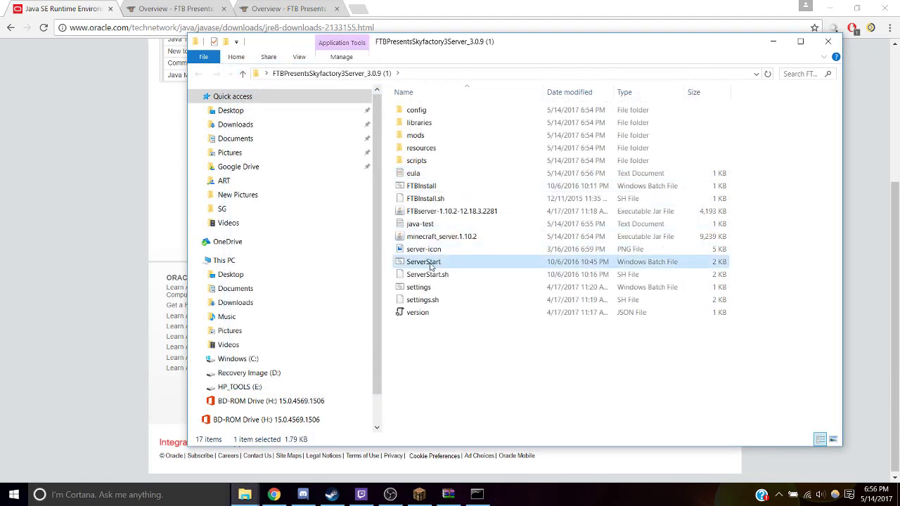
{"action": "double_click", "coordinate": [429, 261]}
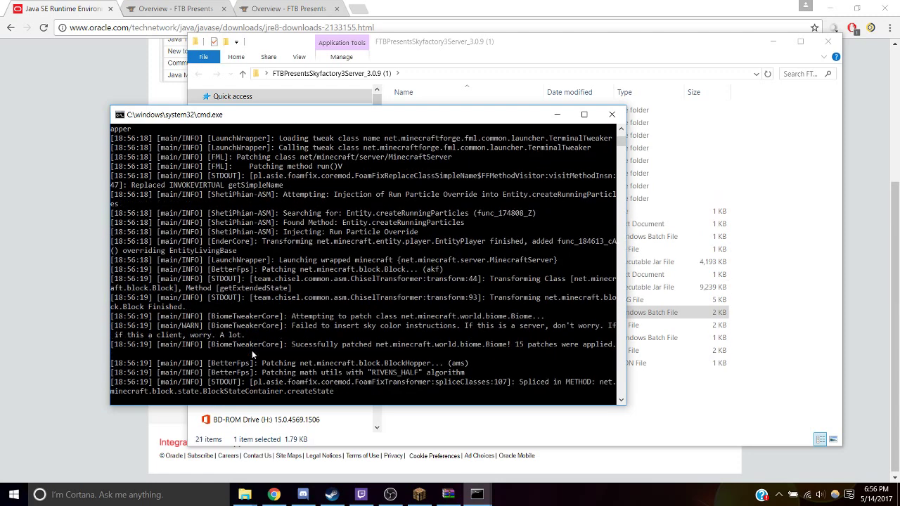
Open Windows search to look for Command Prompt.
{"action": "left_click", "coordinate": [141, 496]}
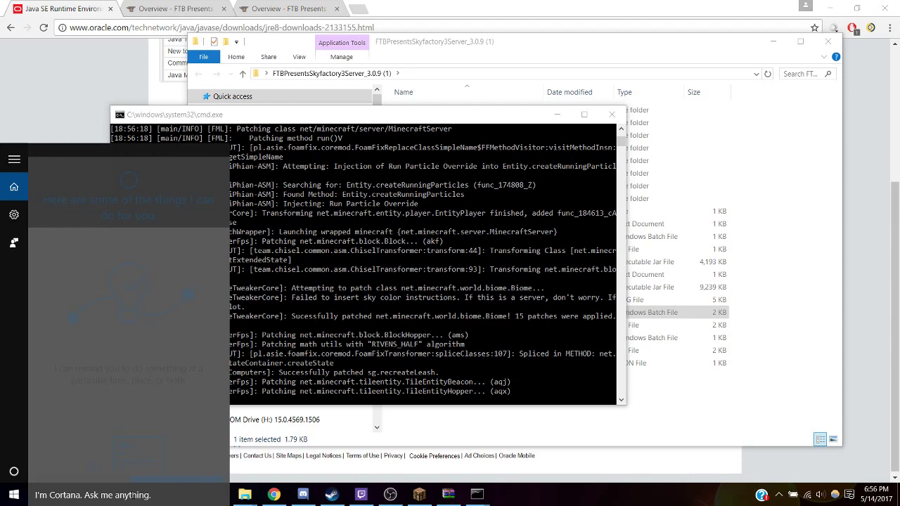
Open Command Prompt, run ipconfig, and highlight the Wi-Fi IPv4 address 192.168.1.2.
{"action": "type", "text": "cmd"}
{"action": "left_click", "coordinate": [111, 211]}
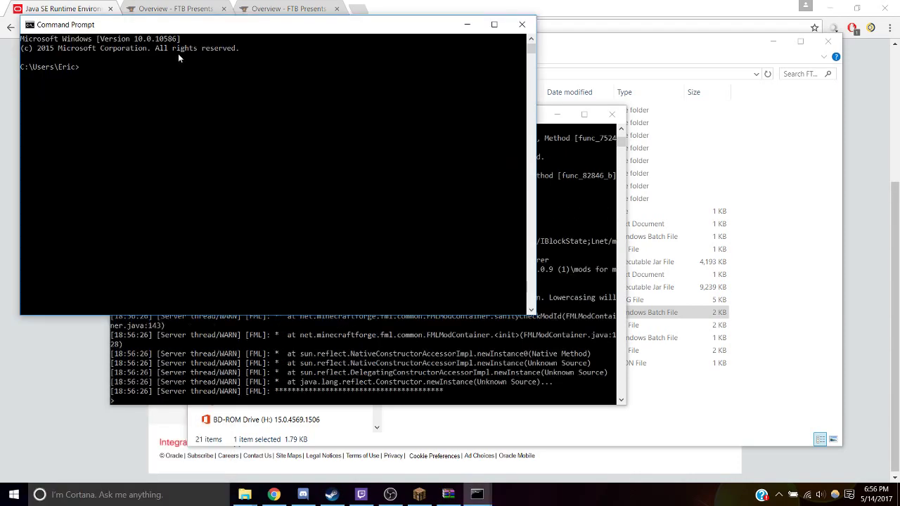
{"action": "type", "text": "ipconfig"}
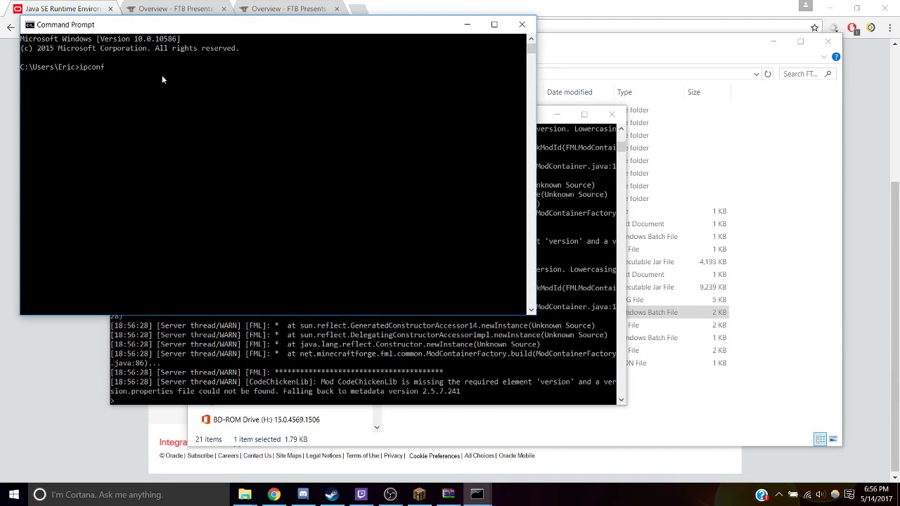
{"action": "key", "text": "Return"}
{"action": "scroll", "coordinate": [169, 138], "scroll_direction": "up", "scroll_amount": 6}
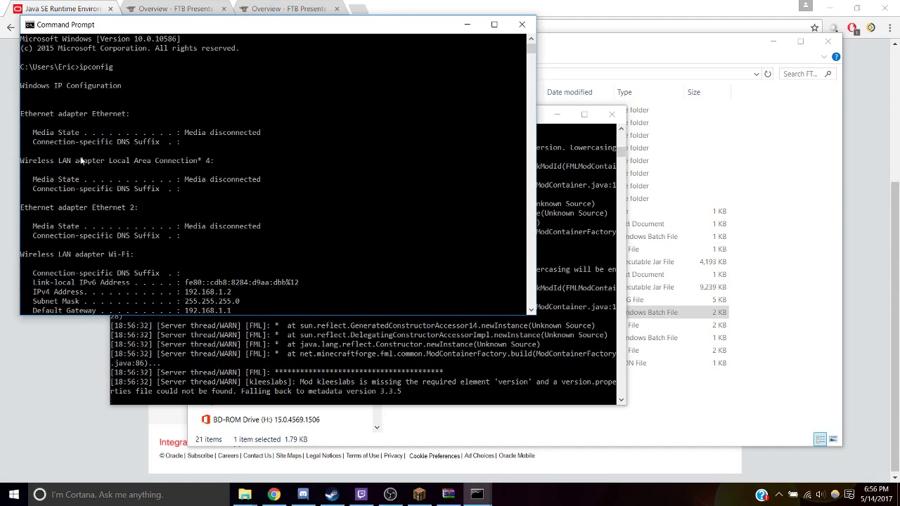
{"action": "scroll", "coordinate": [83, 165], "scroll_direction": "down", "scroll_amount": 1}
{"action": "scroll", "coordinate": [83, 164], "scroll_direction": "down", "scroll_amount": 1}
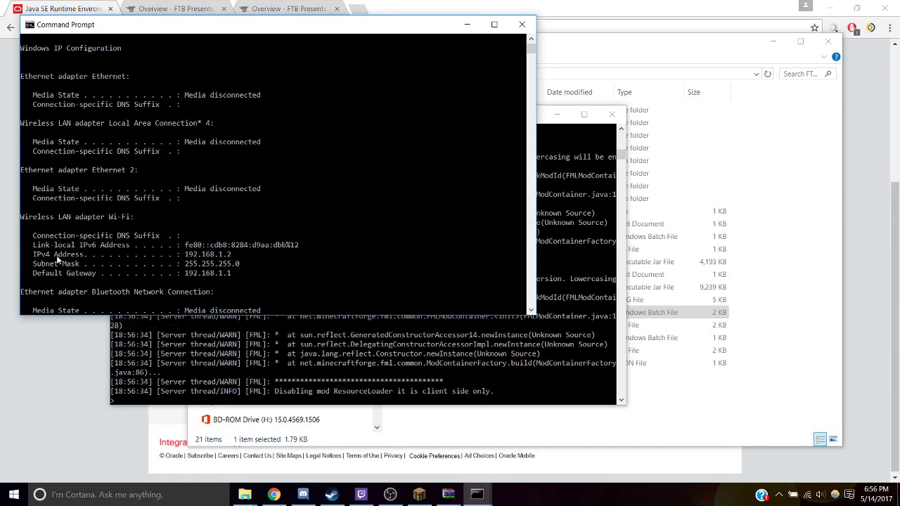
{"action": "left_click_drag", "start_coordinate": [184, 254], "coordinate": [235, 255]}
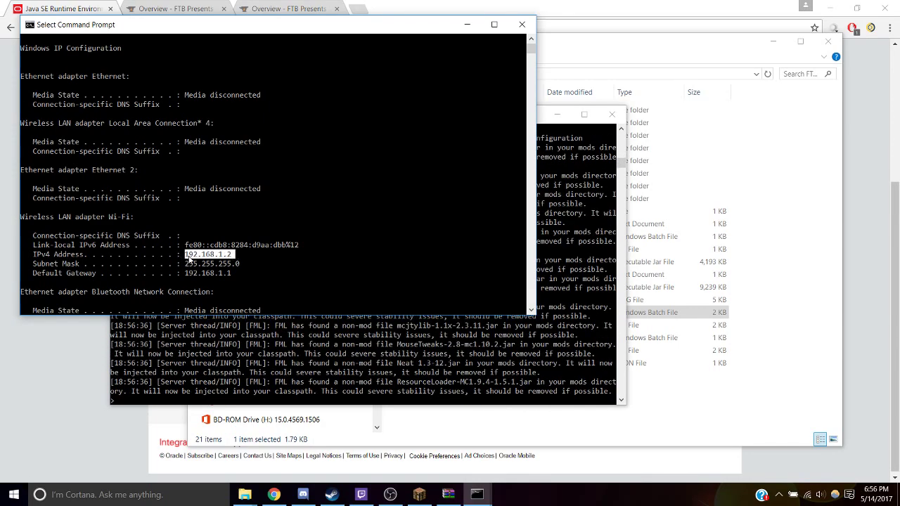